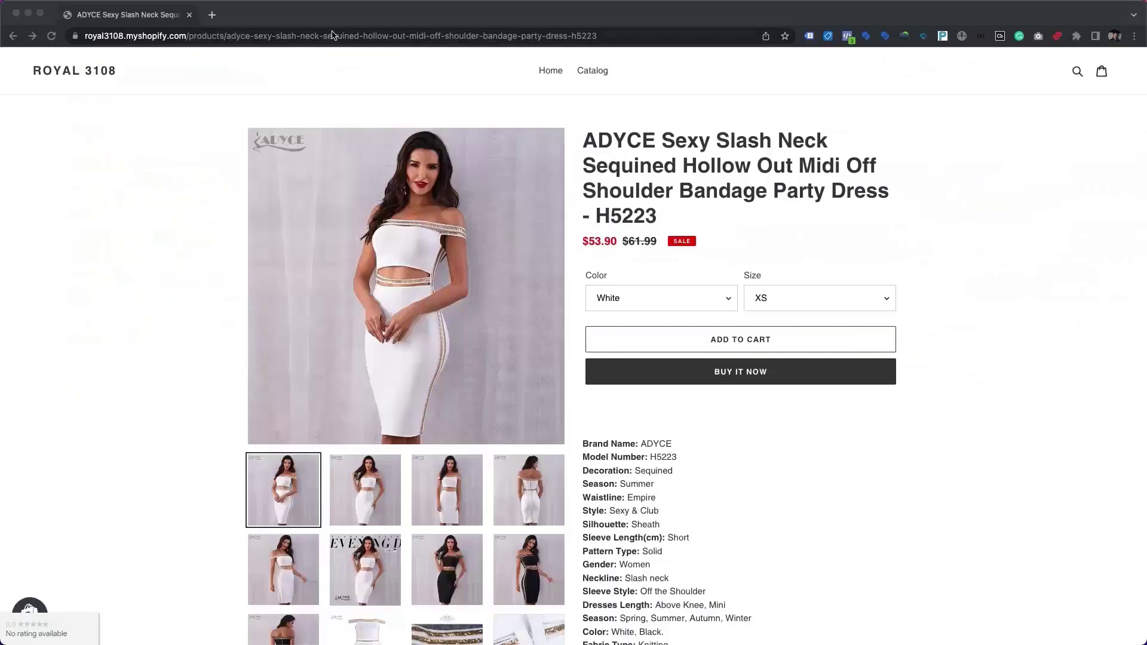
- Reload the dress product page with the discount token in the URL to show $49.90
click(334, 35)
double_click(711, 37)
key(Return)
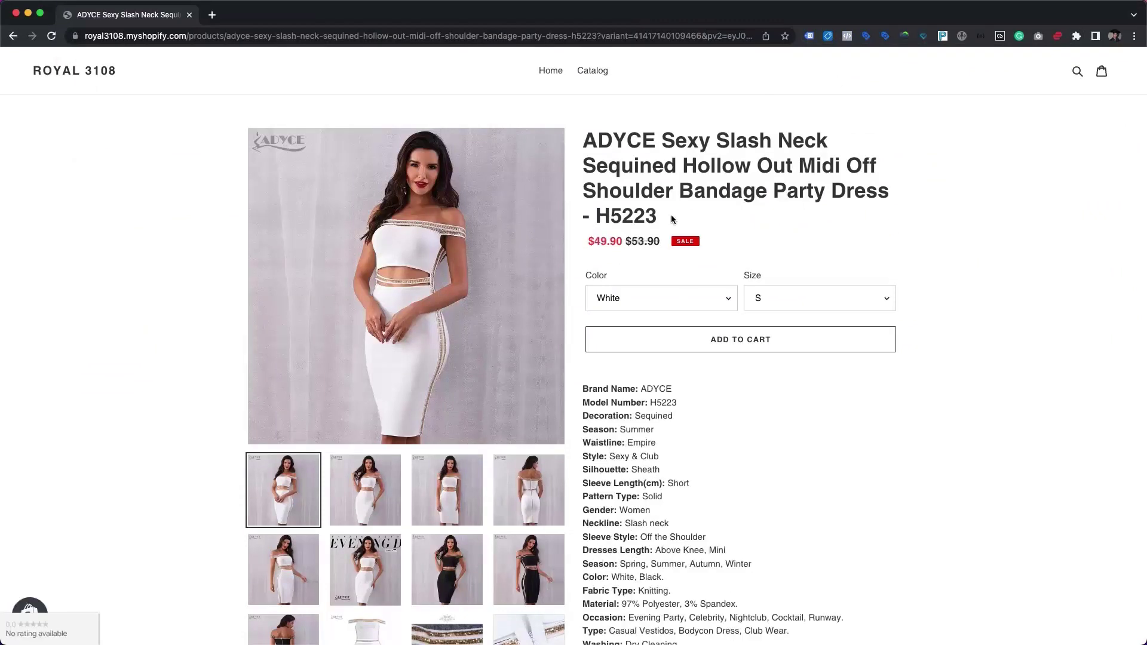
- Add the size S dress to the cart and start checkout from the cart page
click(706, 344)
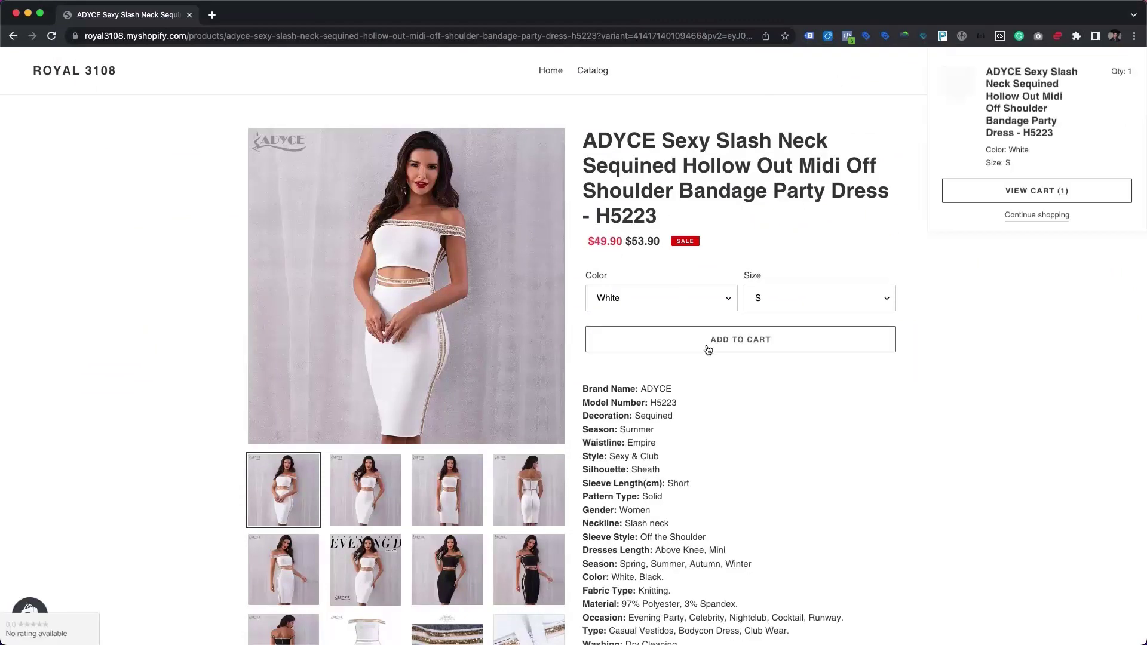
click(1028, 215)
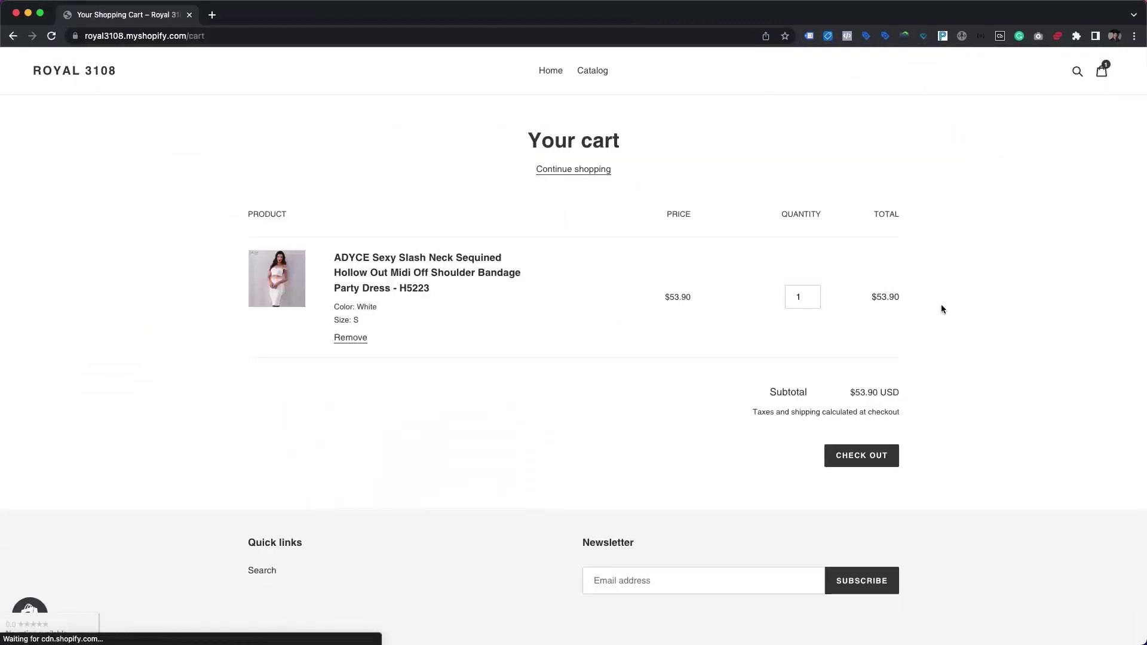
click(862, 455)
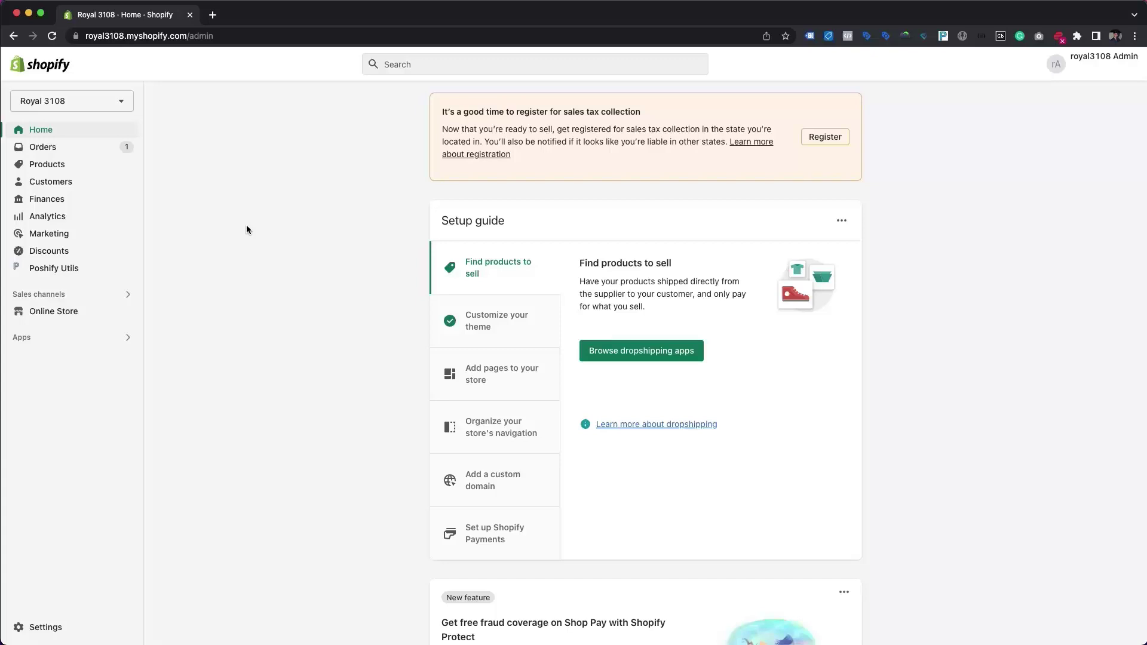
- Launch Simprosys Google Shopping Feed from the Apps list and go to Settings > Automated Discounts
click(83, 343)
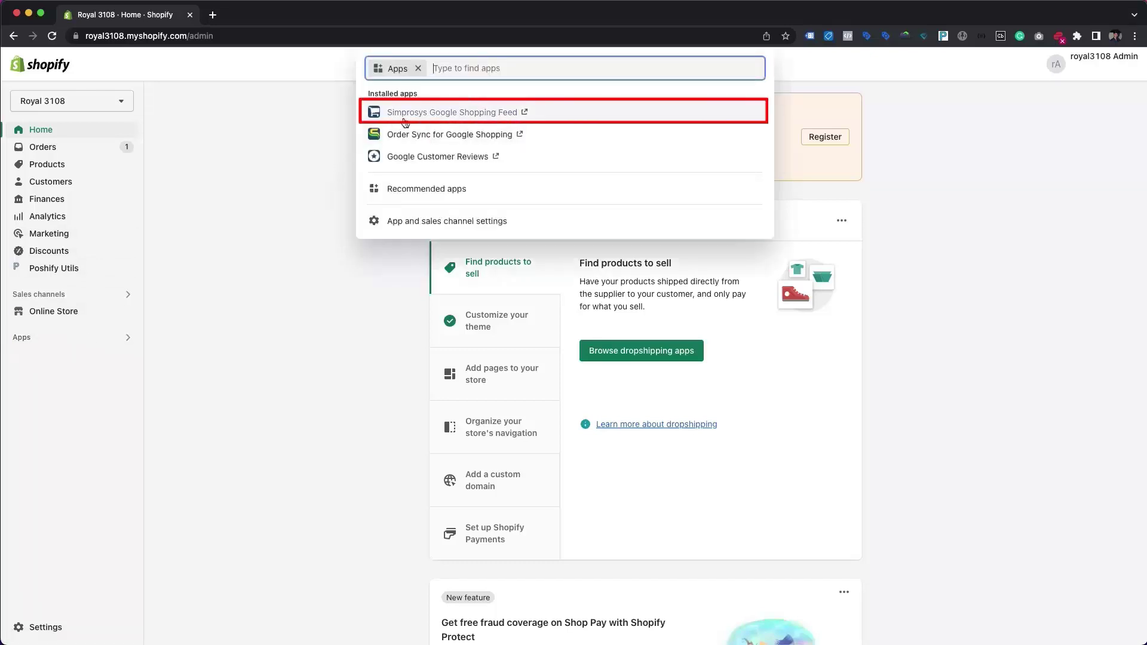
click(445, 113)
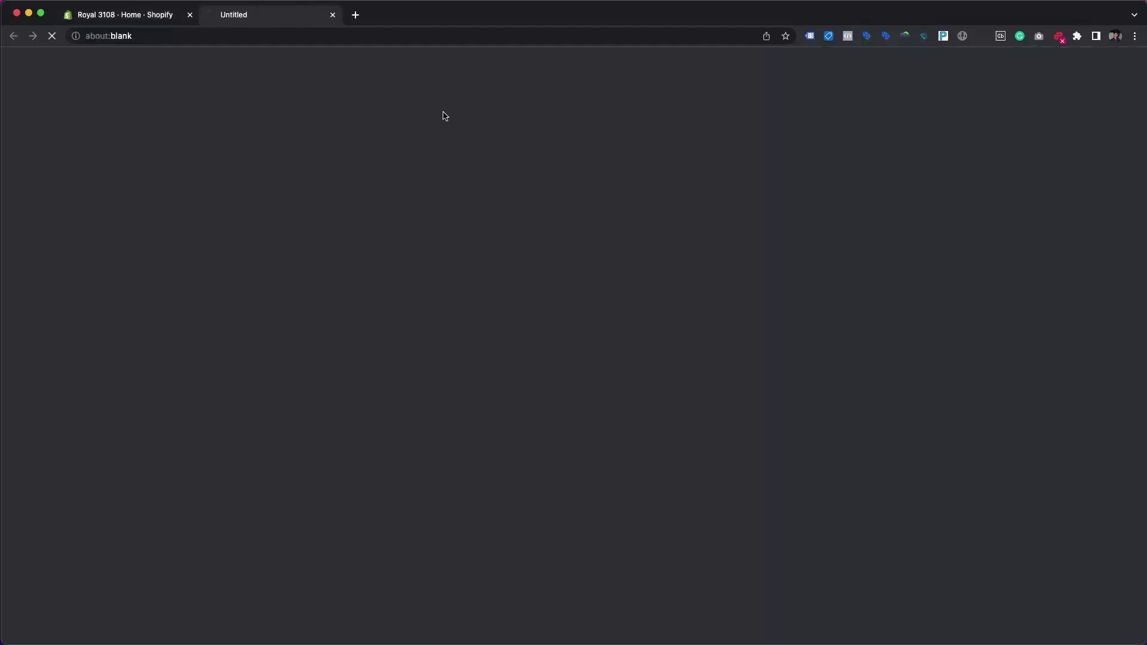
click(172, 67)
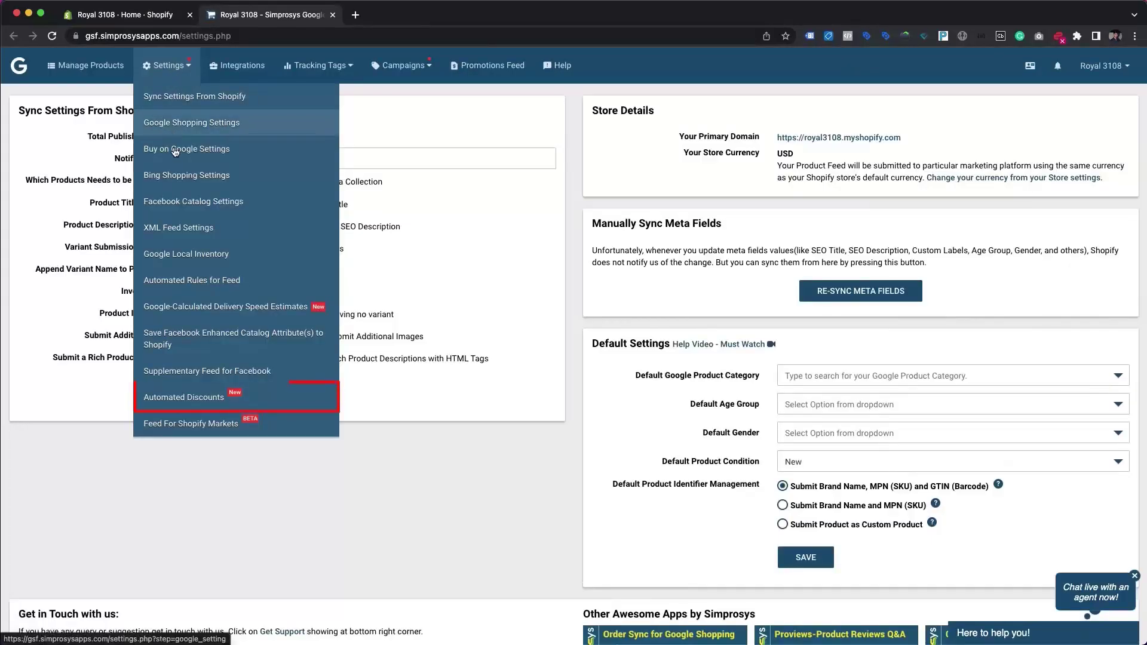
click(166, 402)
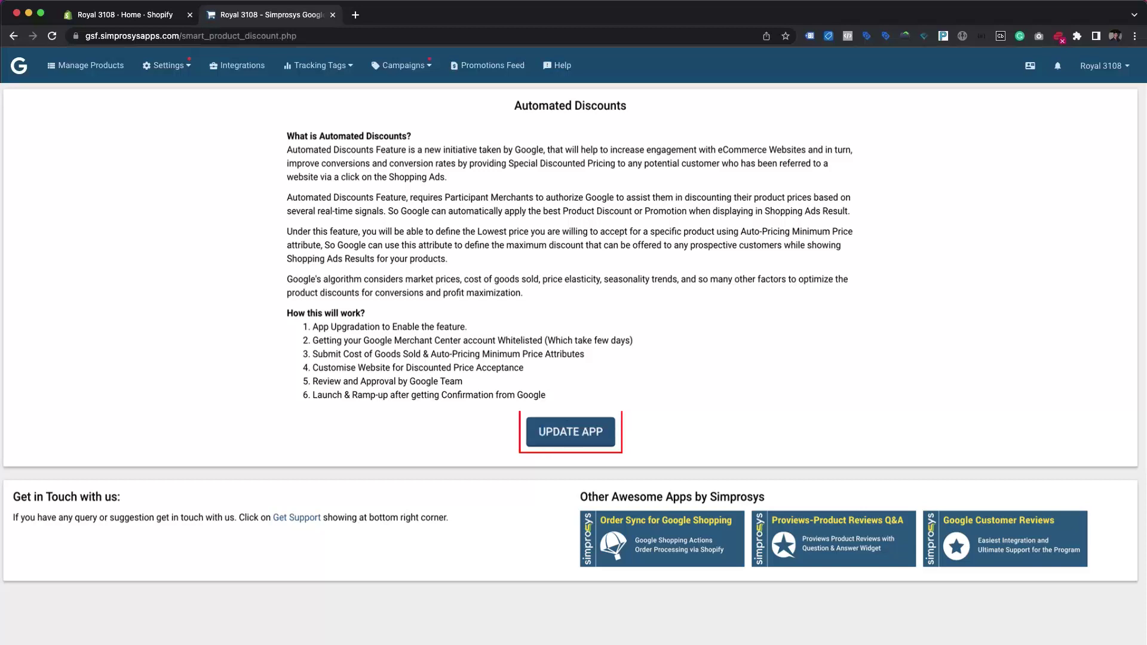
- Approve the Simprosys app update granting the discount permissions on Shopify's authorization page
click(576, 441)
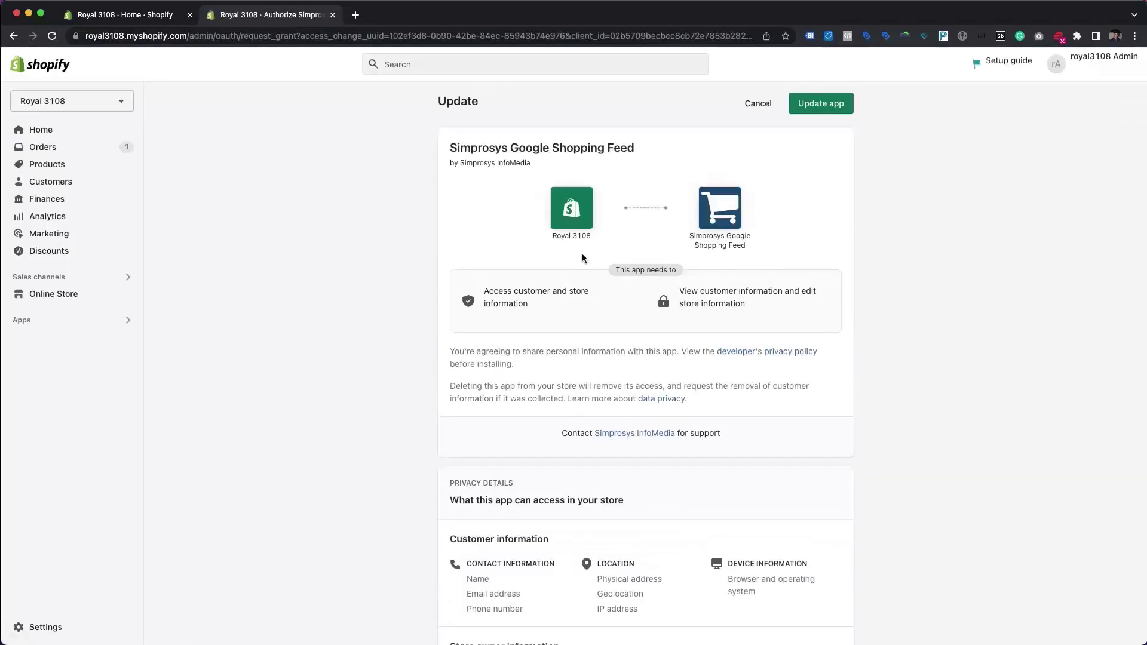
scroll(595, 359, down, 10)
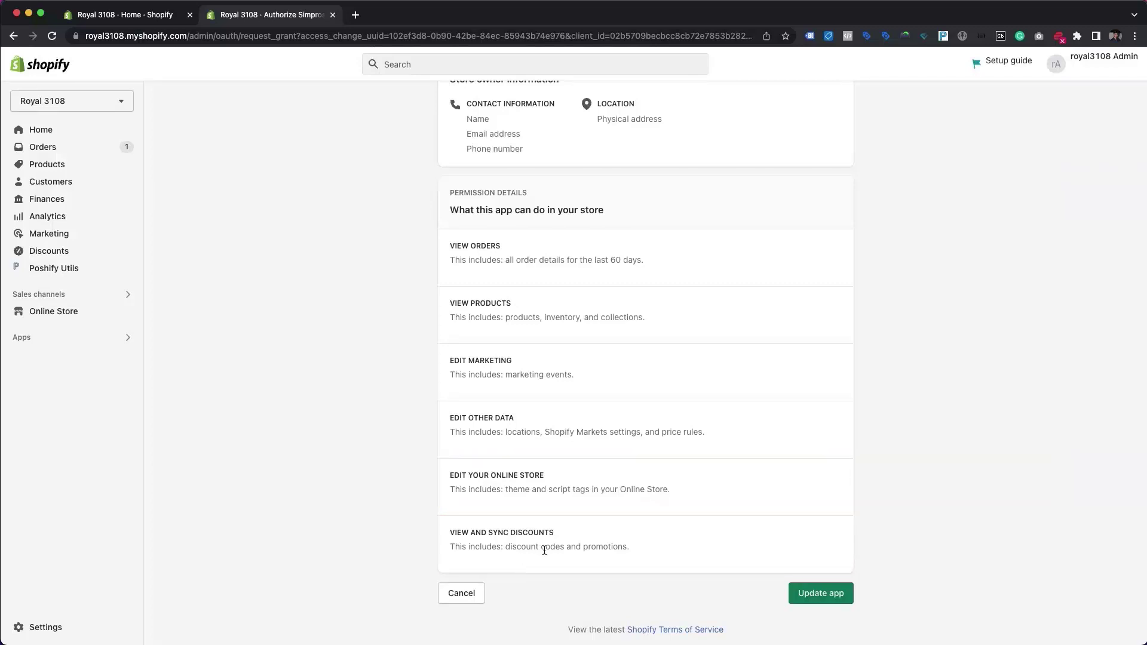
click(809, 594)
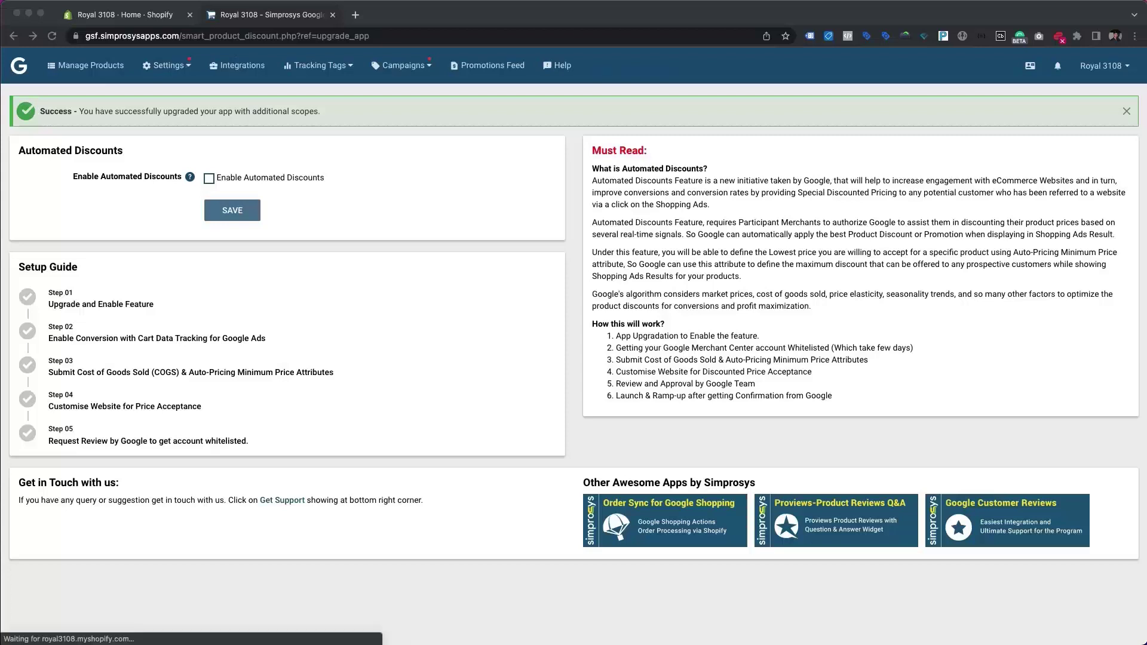
- Tick Enable Automated Discounts, save, and confirm with YES to complete Step 01
click(366, 333)
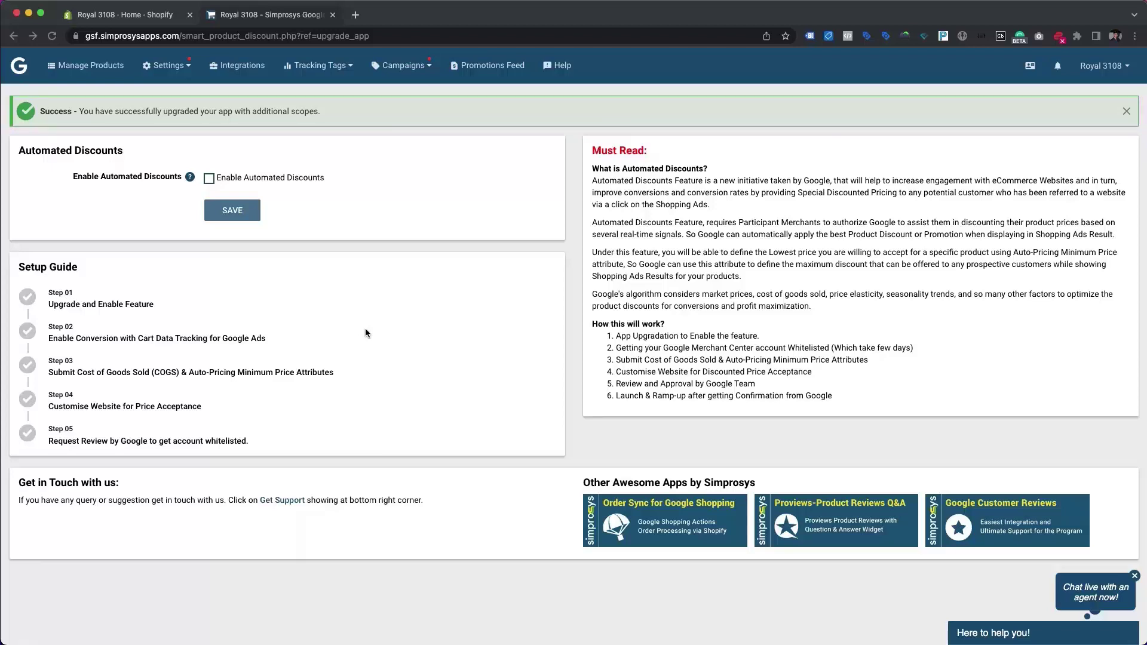
click(208, 178)
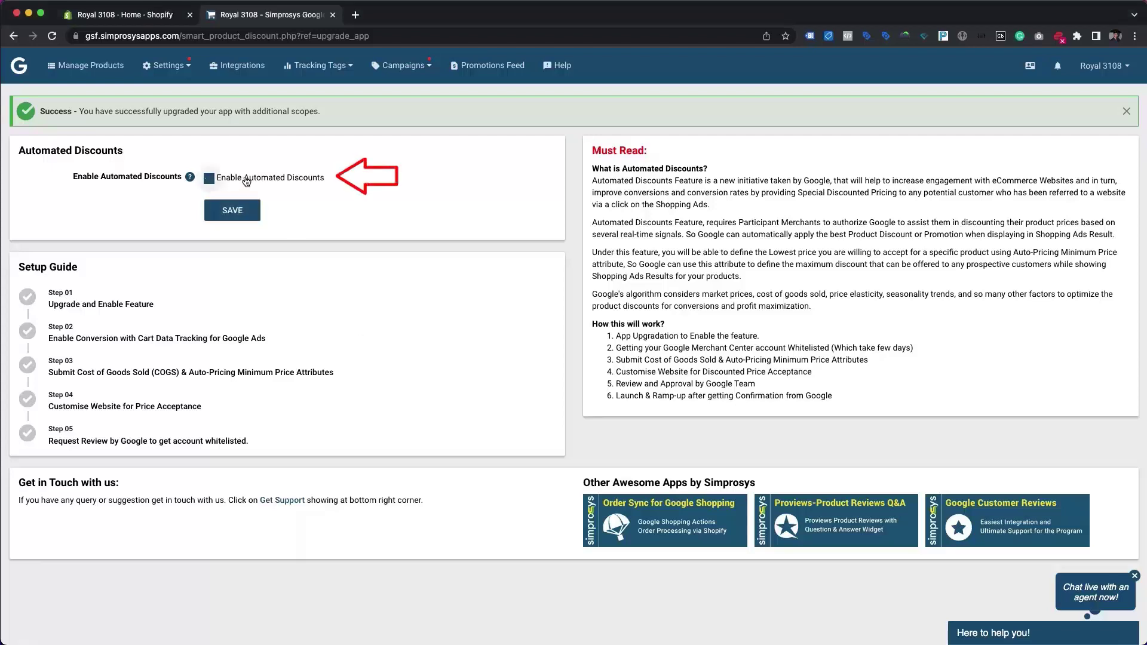
click(245, 218)
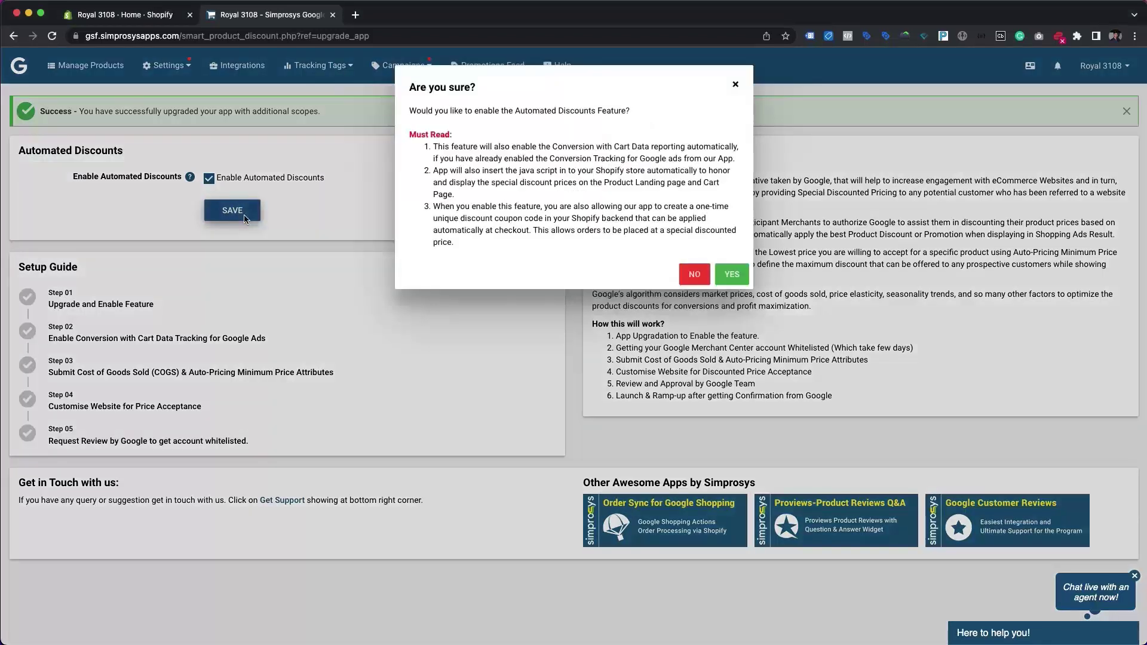
click(734, 275)
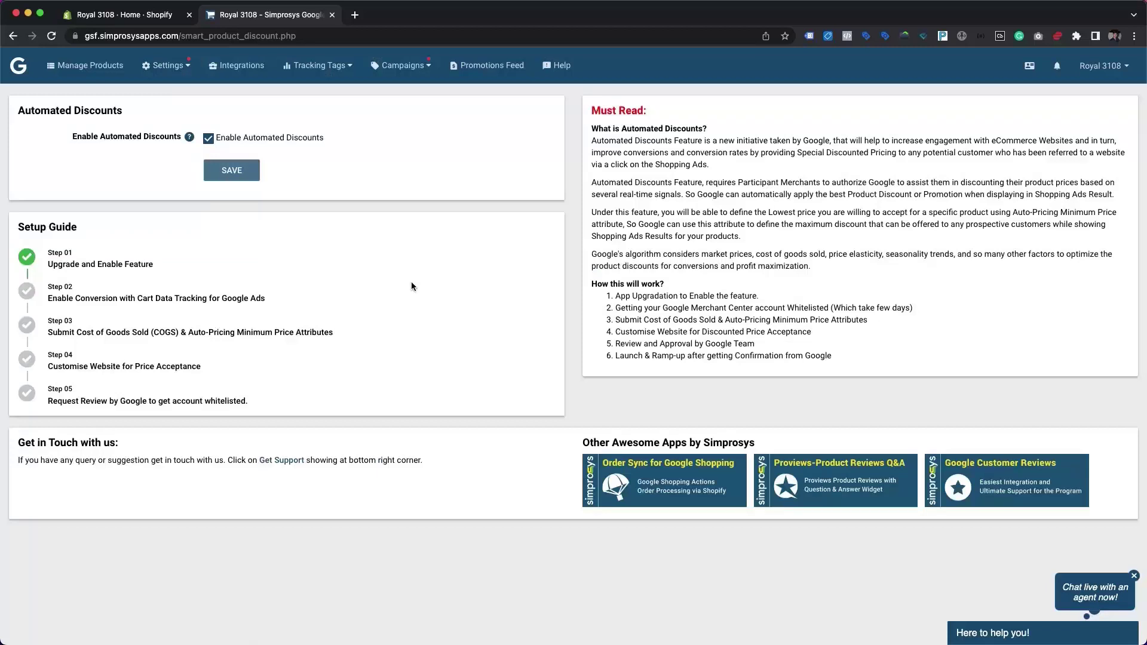
- Go to Tracking Tags > Google Dynamic Remarketing & Conversion Tracking
click(342, 77)
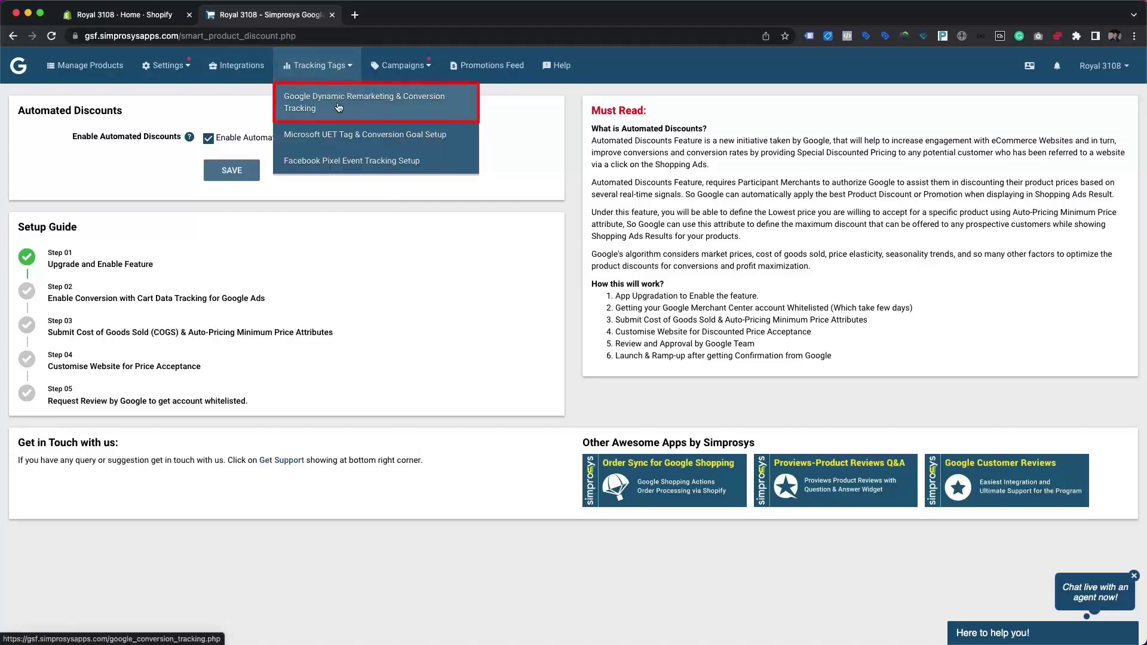
click(338, 107)
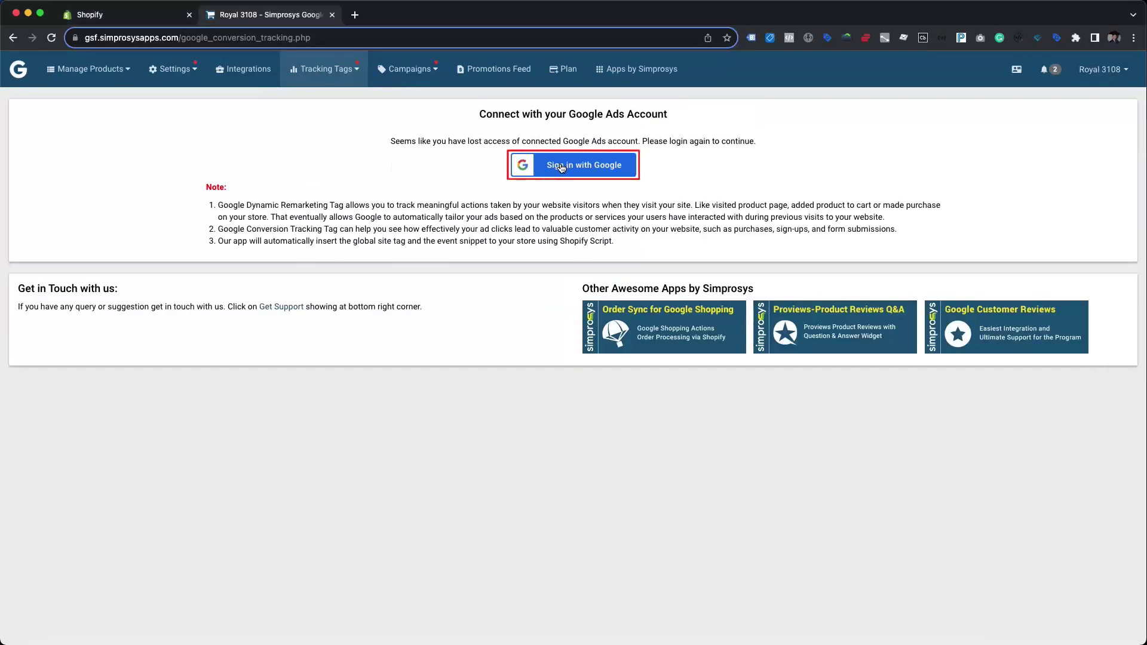
- Sign in with the Google account and allow Simprosys Google Shopping Feed access
click(561, 168)
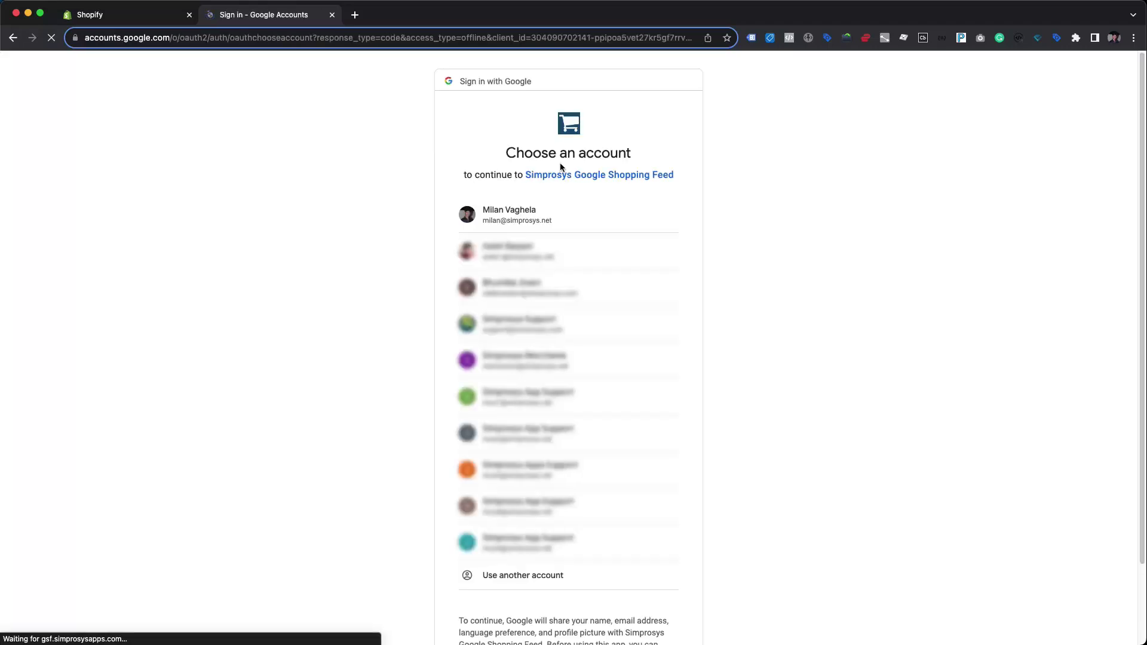
click(525, 218)
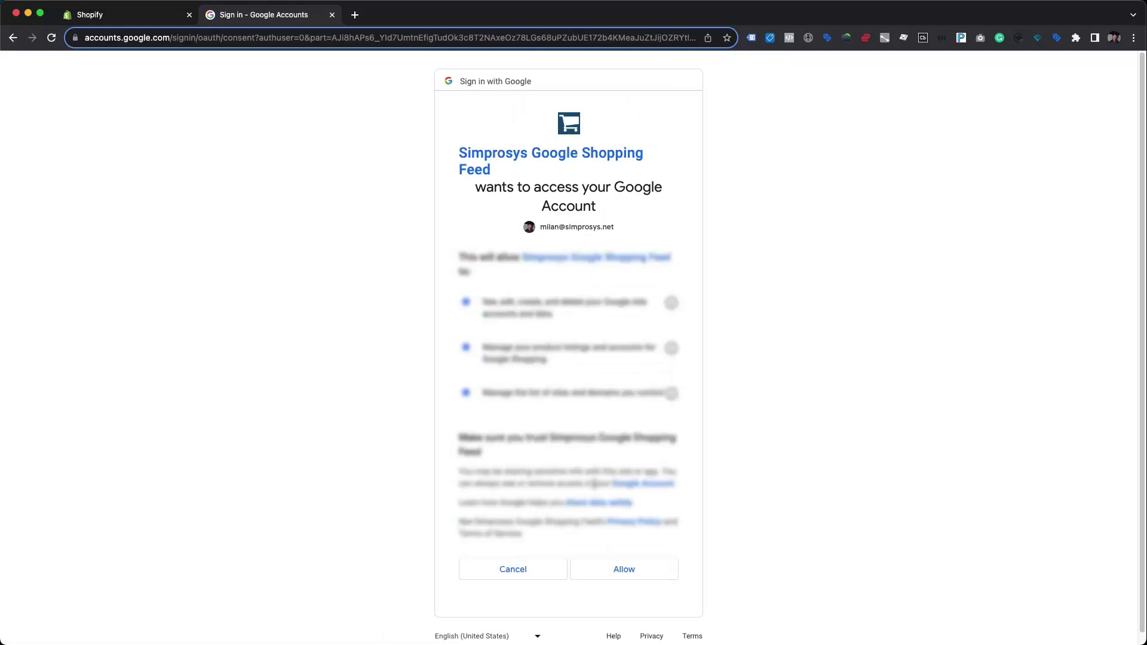
click(611, 572)
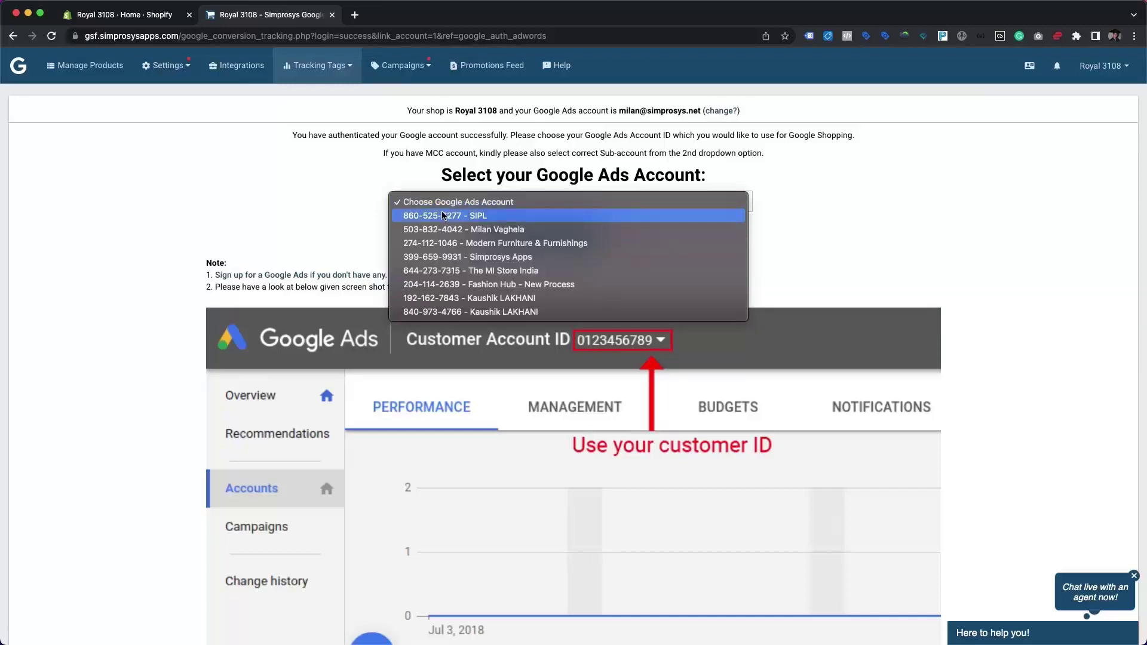
- Select the main Google Ads account and the Royal 3108 sub-account, then link them
click(440, 229)
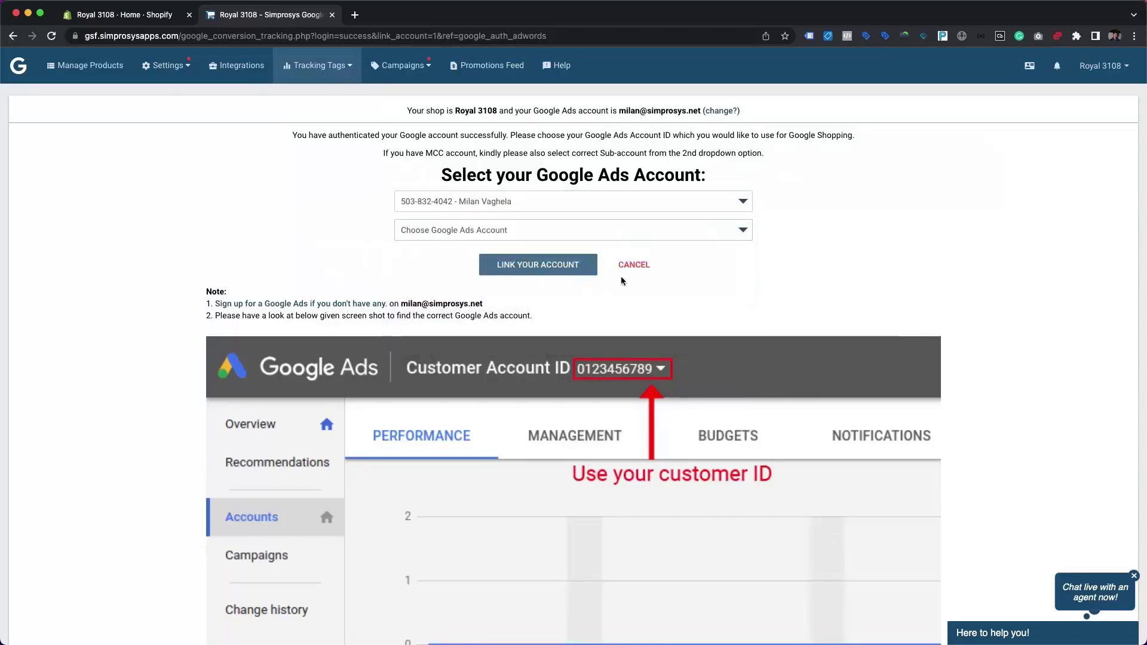
click(576, 238)
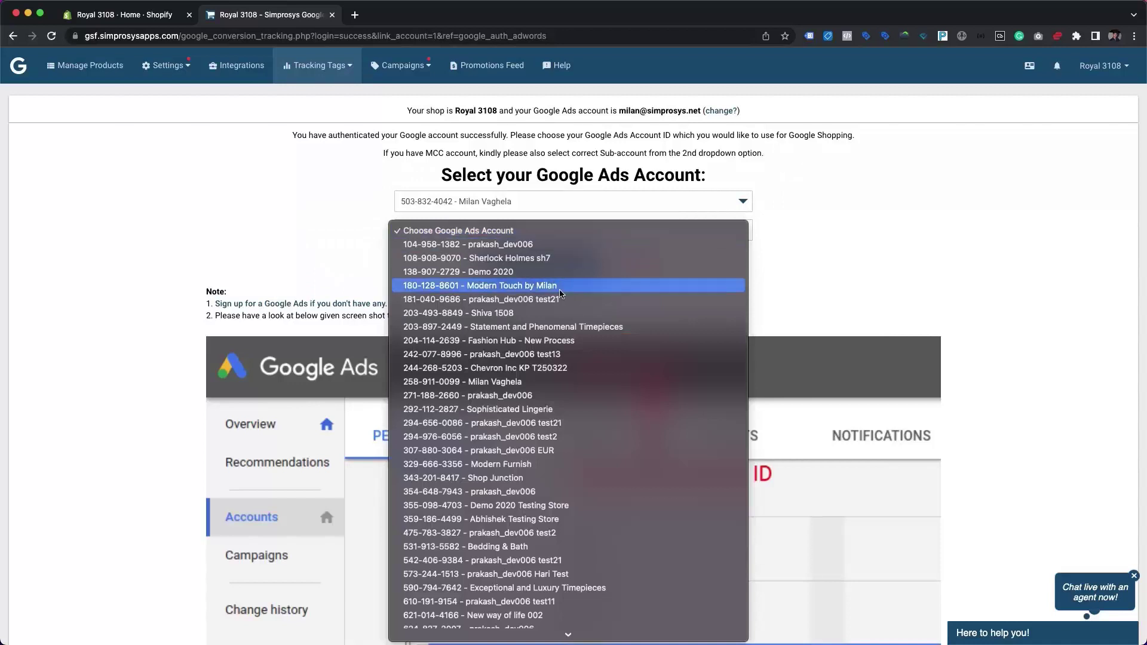
scroll(537, 287, down, 5)
click(512, 630)
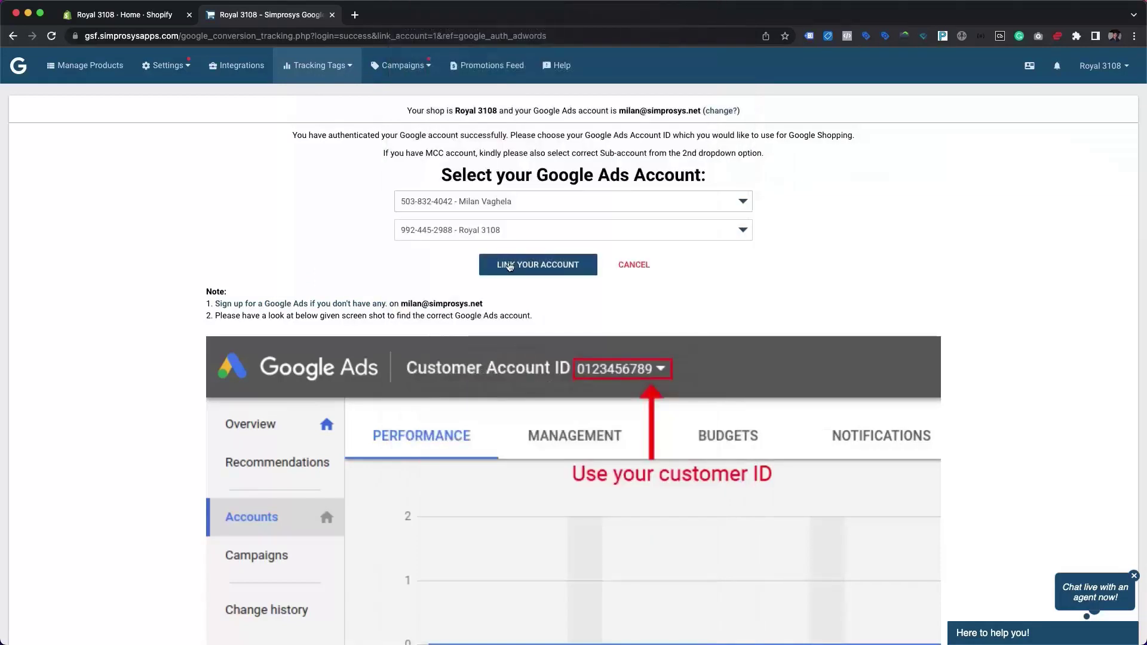
click(518, 266)
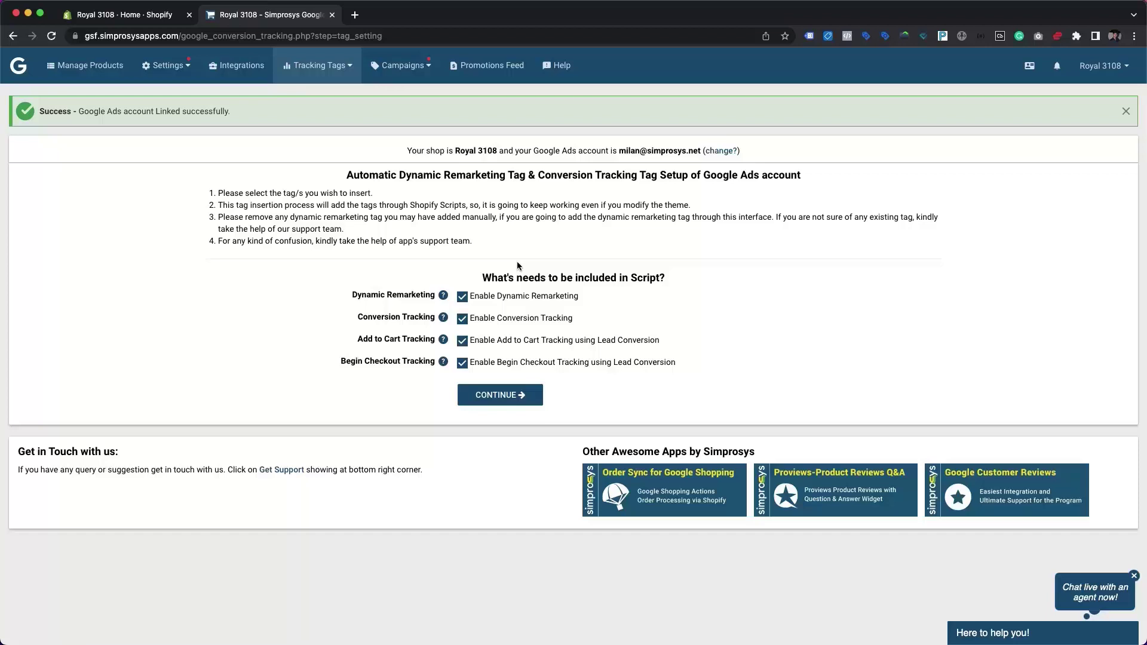
- Keep all four tags enabled and pick the first purchase, add-to-cart and begin-checkout conversion actions
click(504, 397)
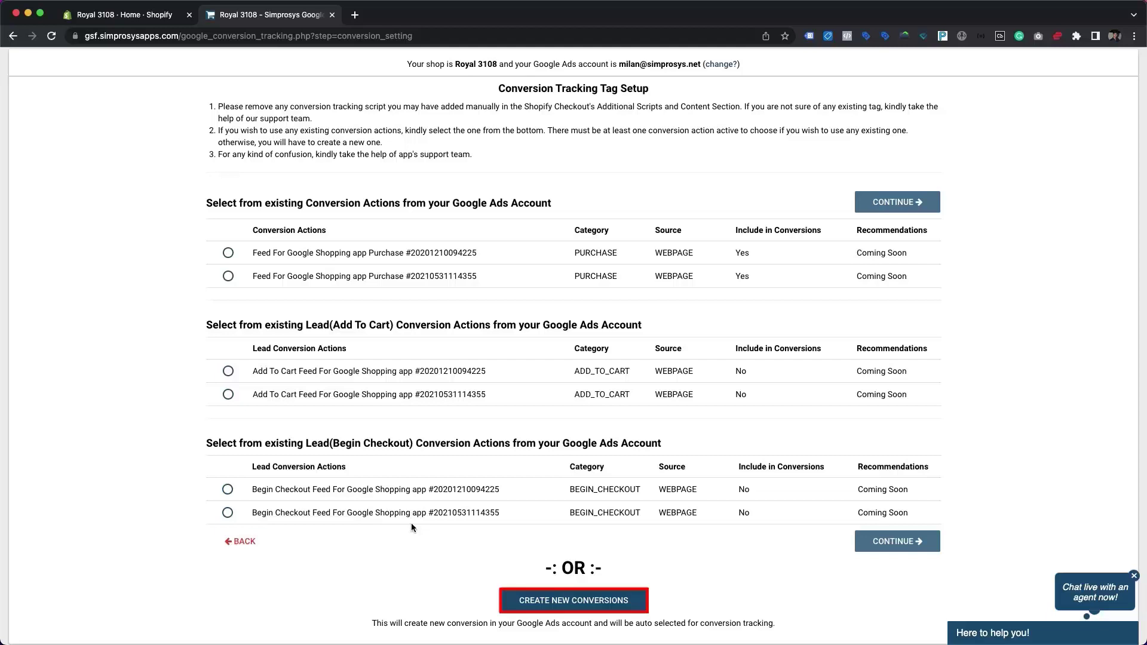
click(227, 253)
click(227, 371)
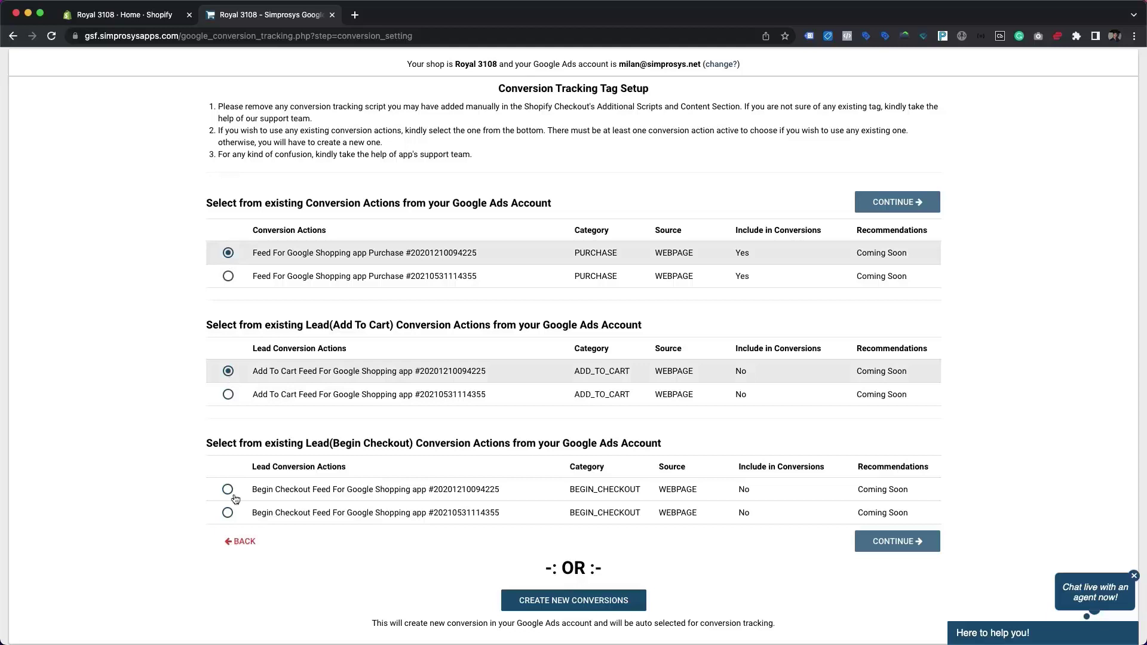
click(227, 490)
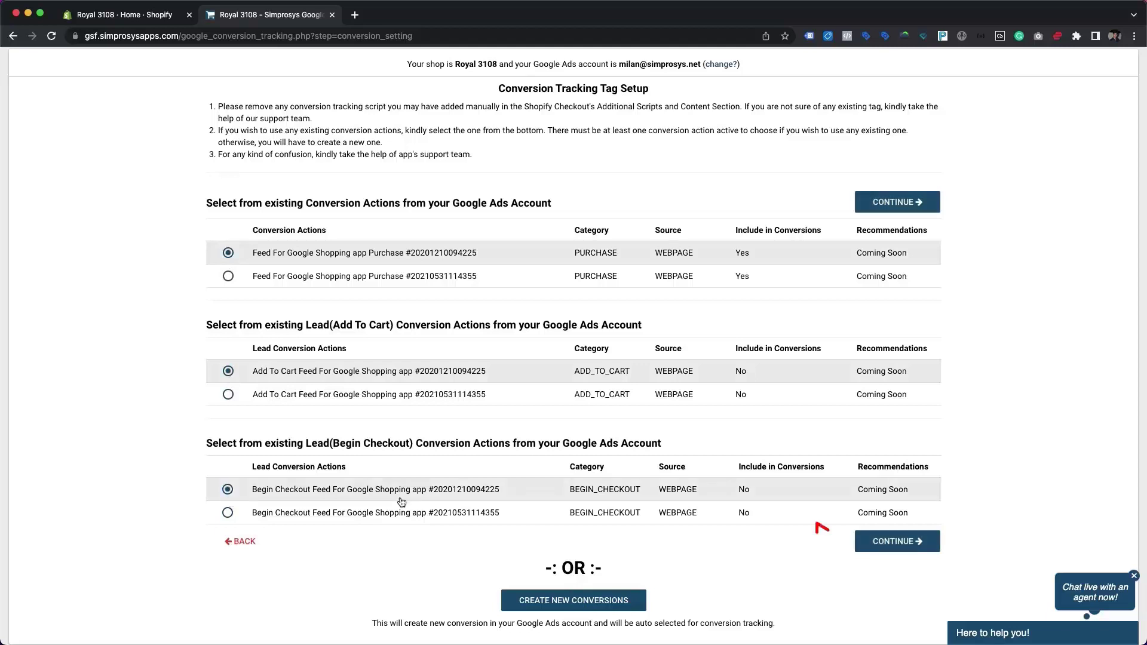
click(884, 543)
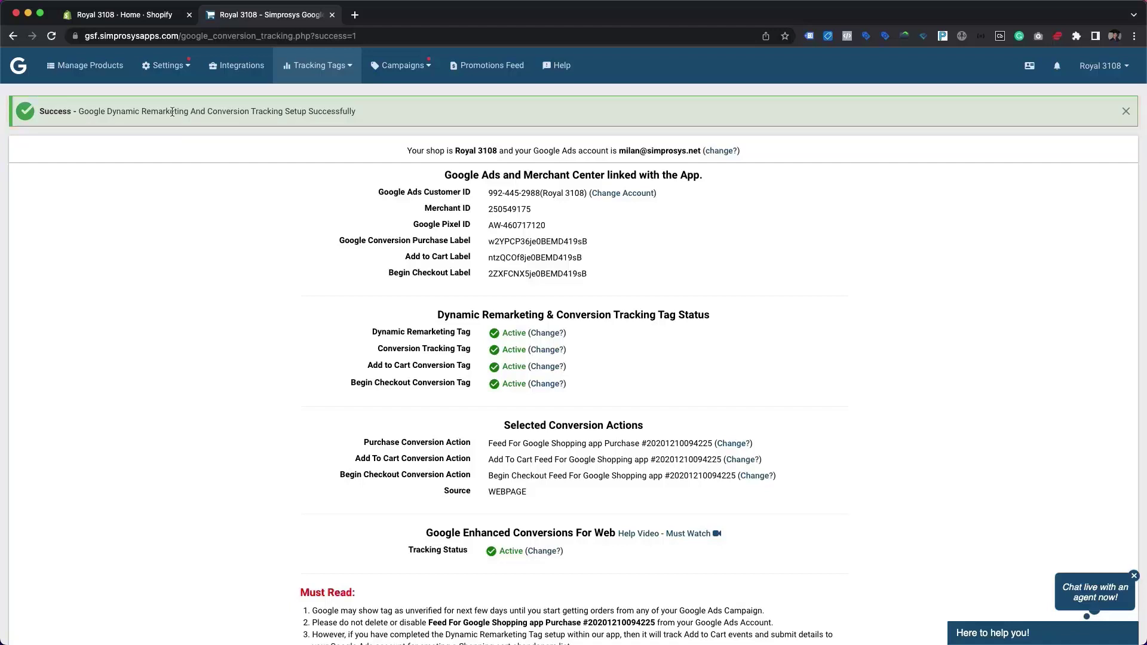
- Return to the Settings > Automated Discounts page in Simprosys
mouse_move(179, 74)
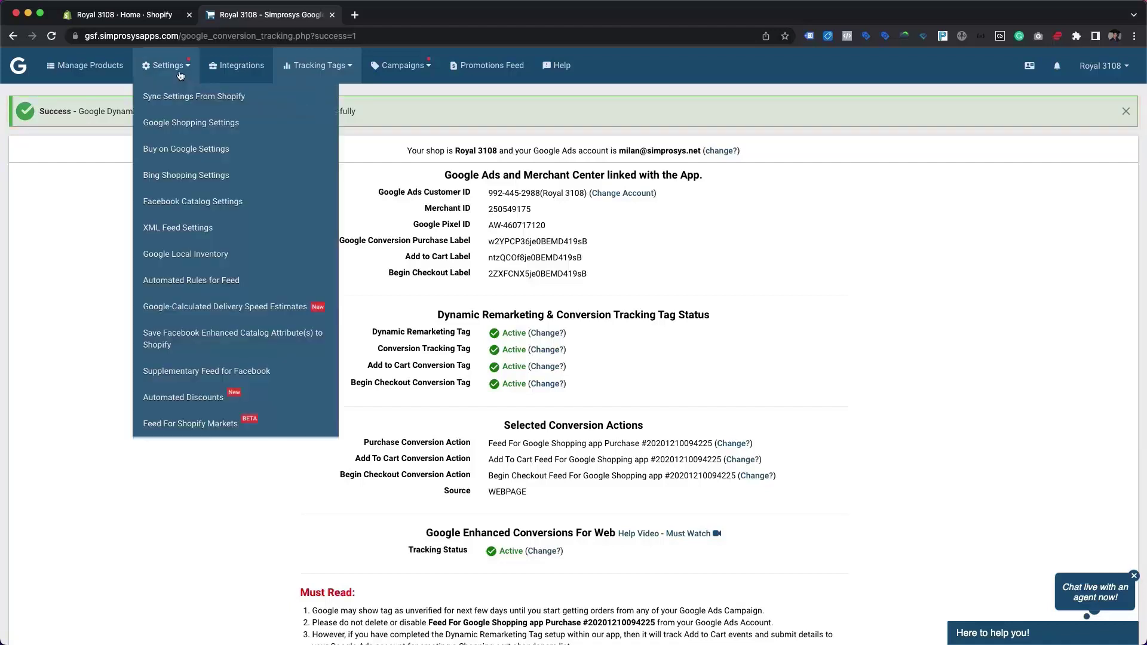
click(181, 408)
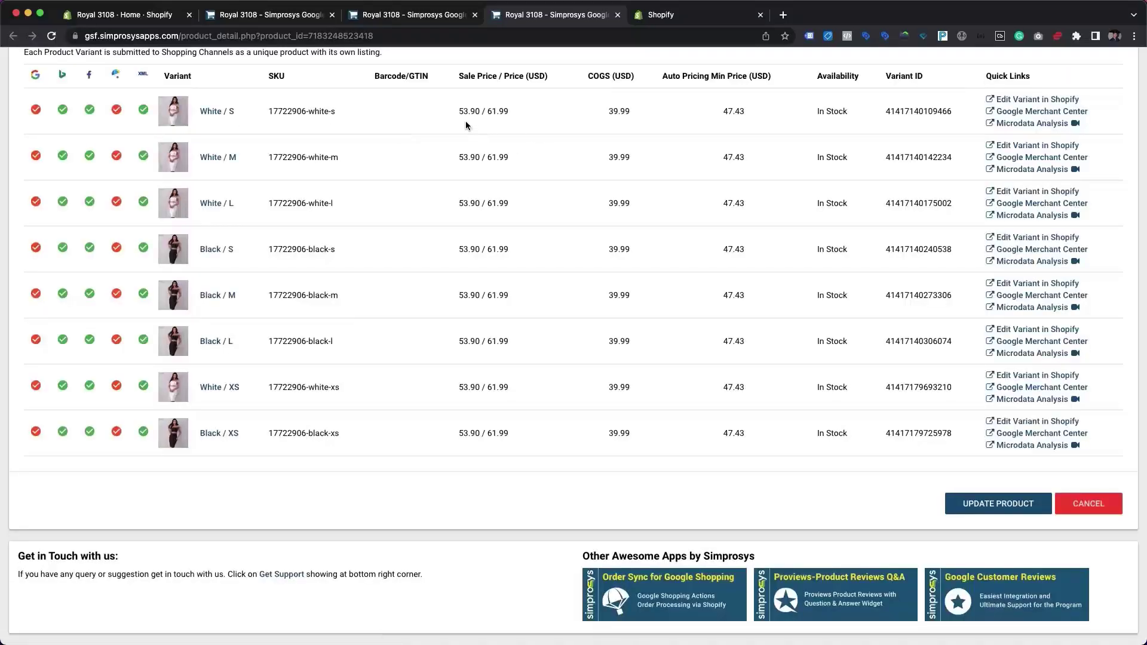
- Open the White / S dress variant in the storefront and reload it with the discount URL
click(217, 117)
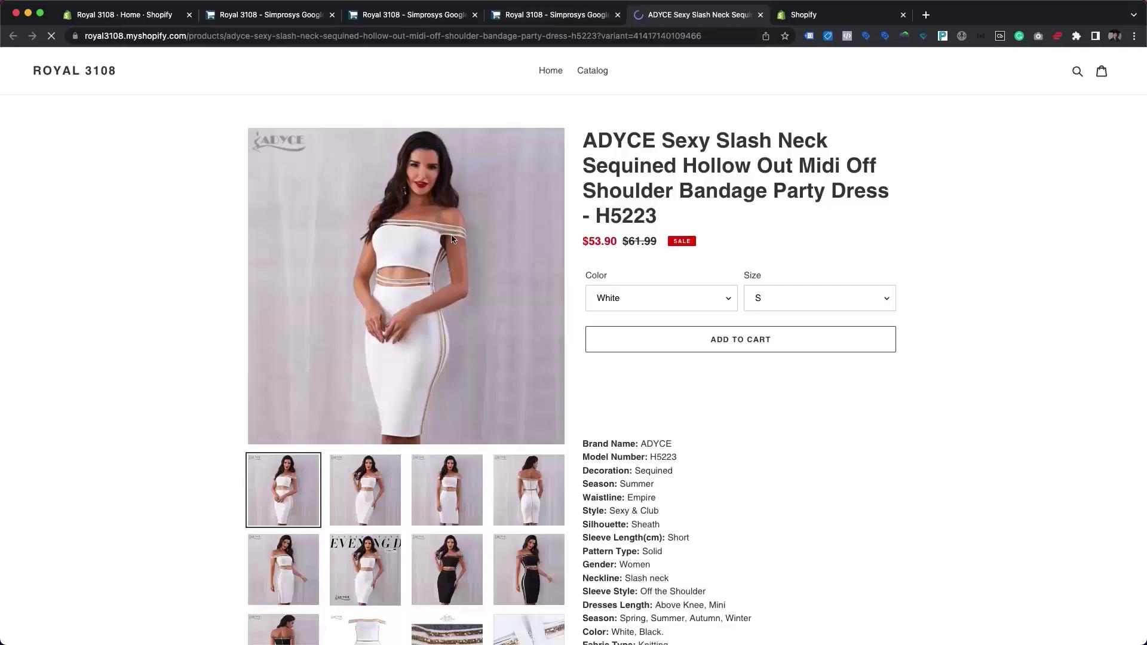
click(729, 48)
click(726, 46)
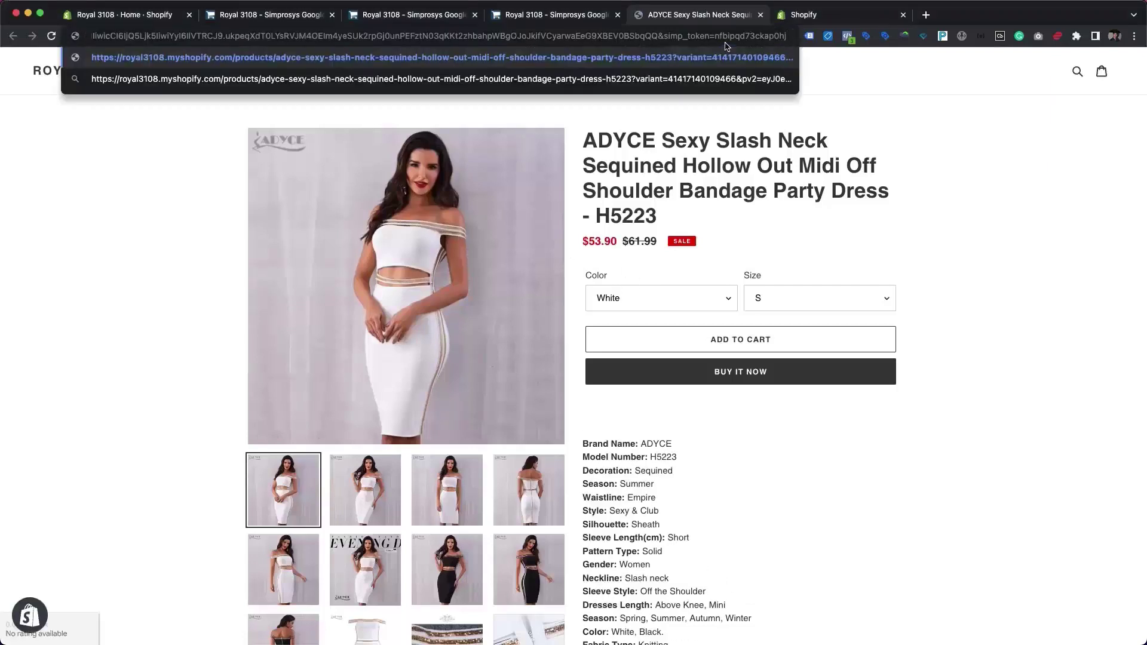
key(Return)
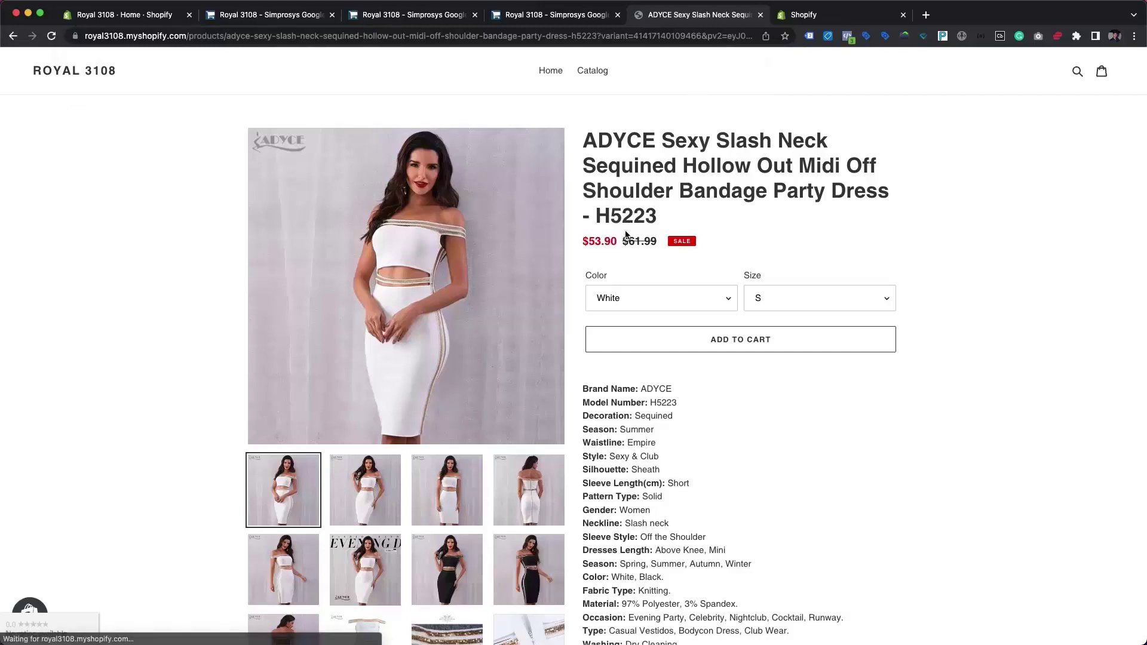
- Add the White / S dress to the cart at $49.99 and proceed to checkout
click(715, 350)
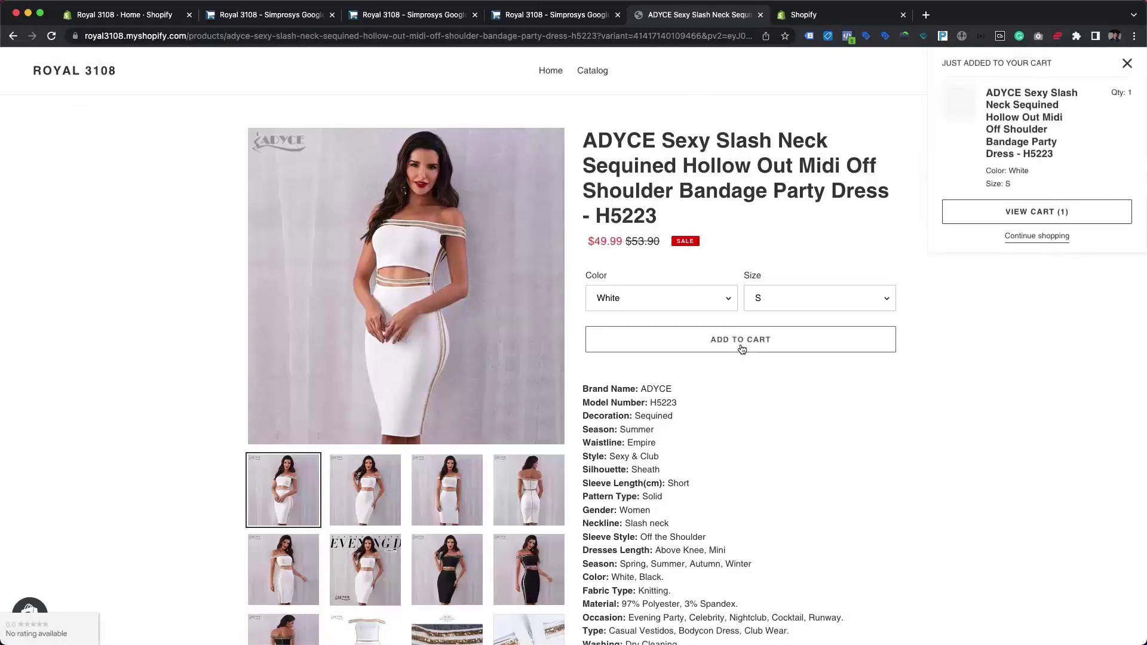
click(1041, 216)
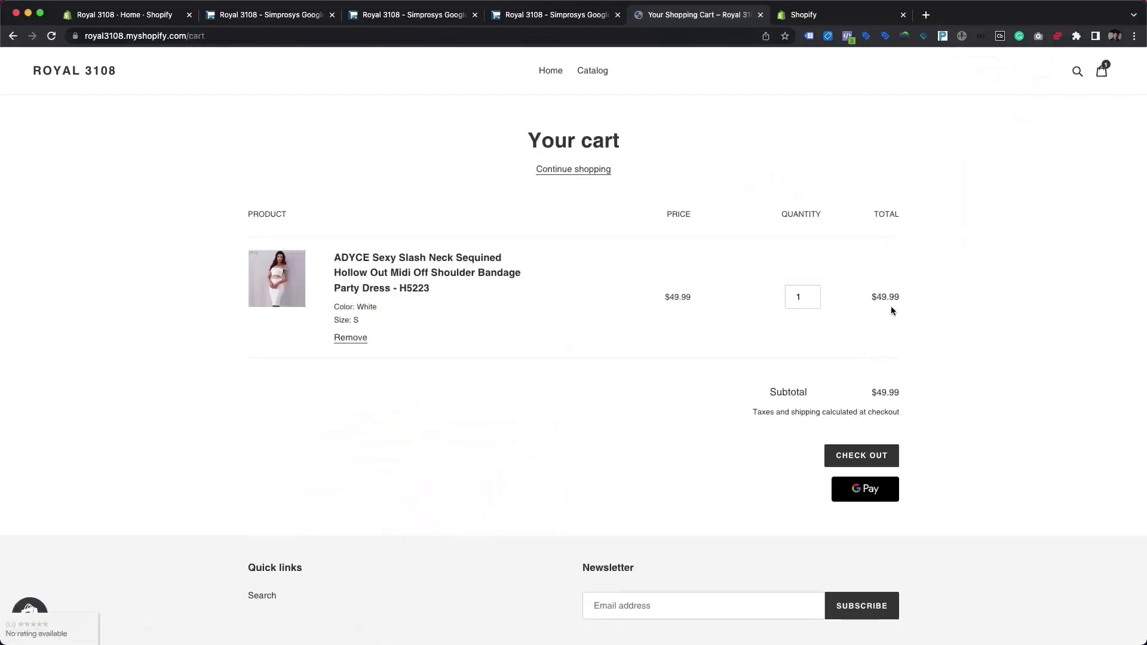
click(858, 460)
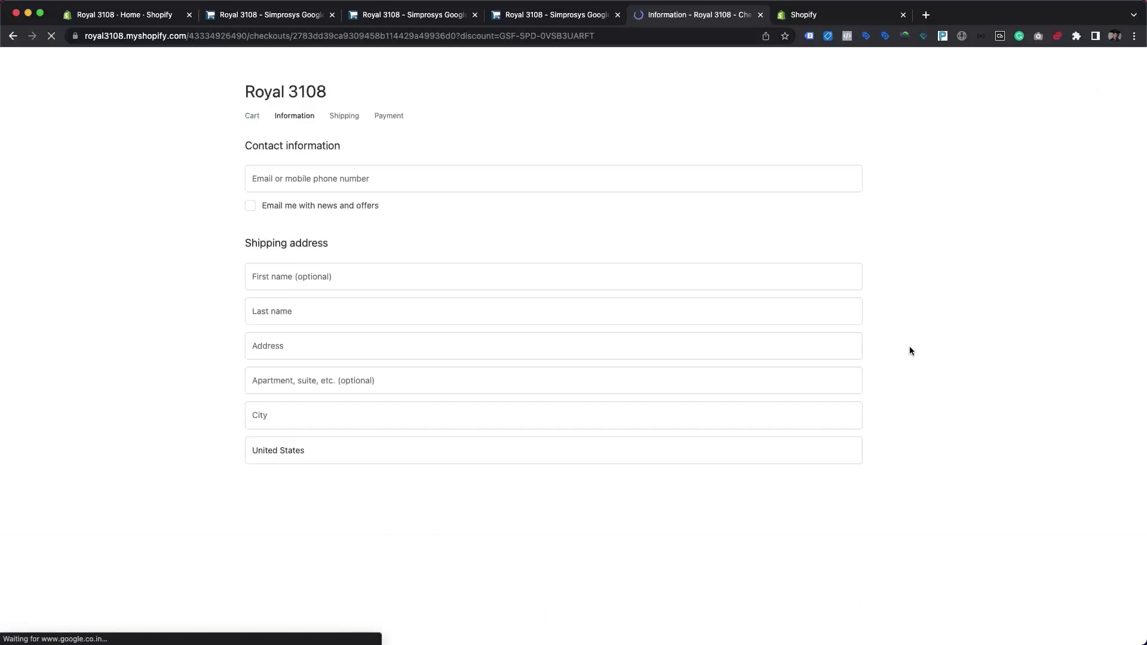